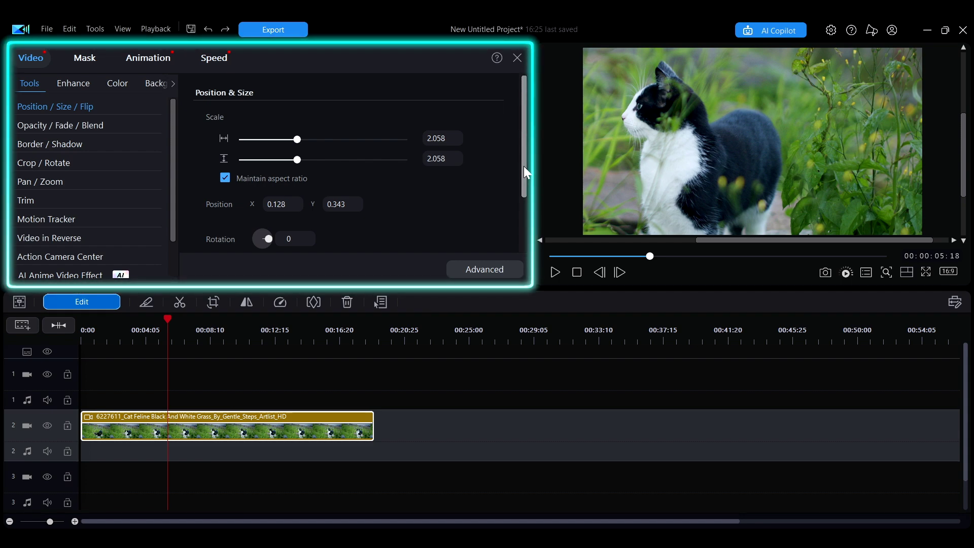
{"action": "left_click_drag", "start_coordinate": [524, 167], "coordinate": [542, 217]}
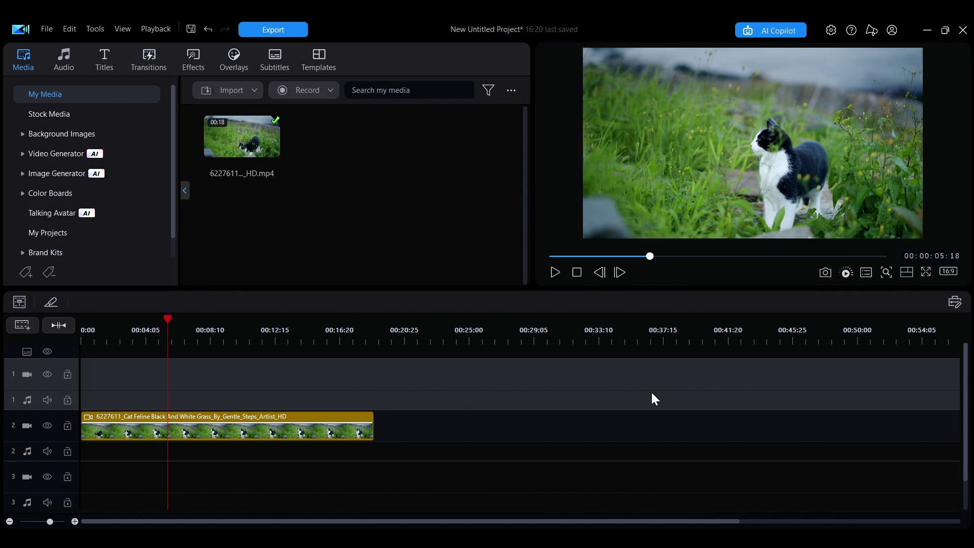
Select the cat clip and open its Position / Size / Flip settings
{"action": "left_click", "coordinate": [292, 419]}
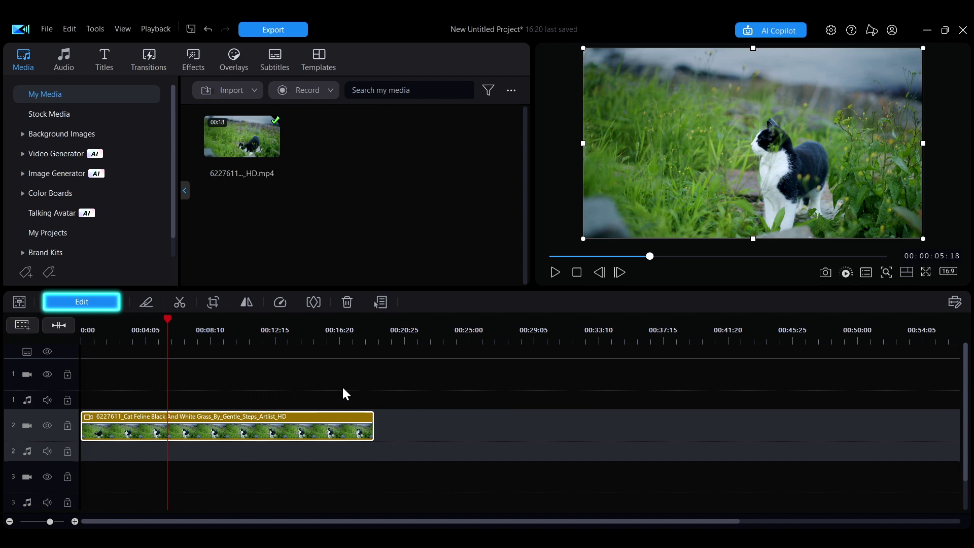
{"action": "left_click", "coordinate": [81, 302]}
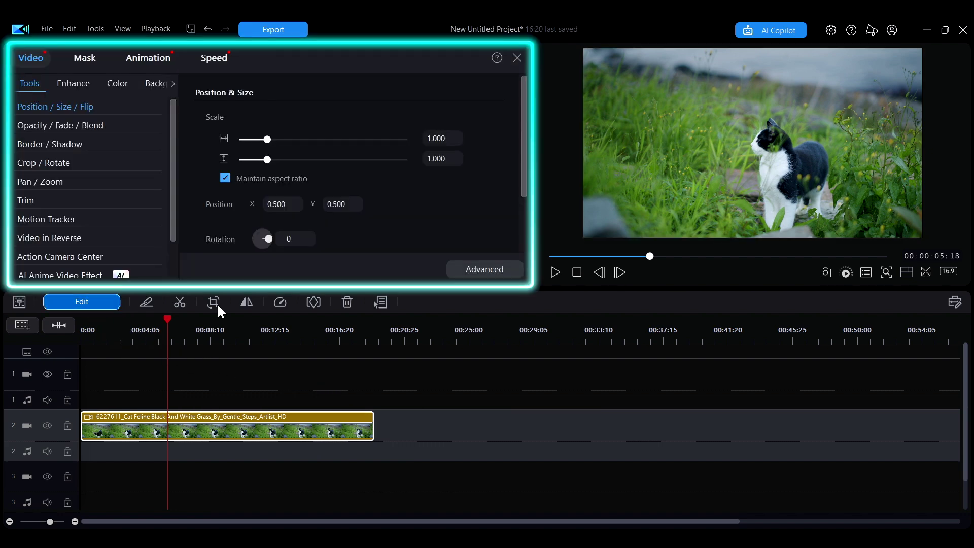
{"action": "left_click", "coordinate": [446, 375]}
{"action": "double_click", "coordinate": [319, 434]}
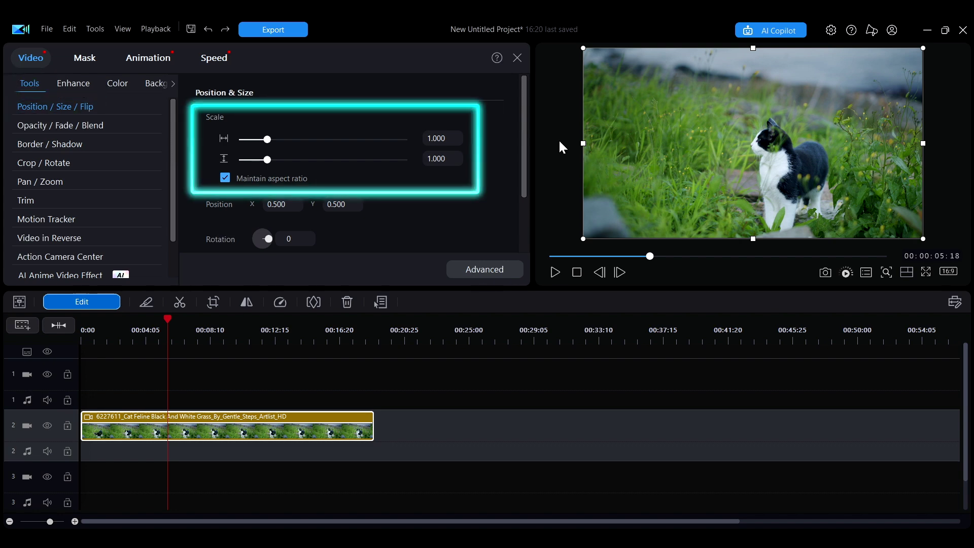
Scale the cat clip to 2.058 with aspect ratio locked, undoing a trial width change of 0.433
{"action": "mouse_move", "coordinate": [266, 139]}
{"action": "left_mouse_down"}
{"action": "mouse_move", "coordinate": [310, 136]}
{"action": "mouse_move", "coordinate": [254, 141]}
{"action": "left_mouse_up"}
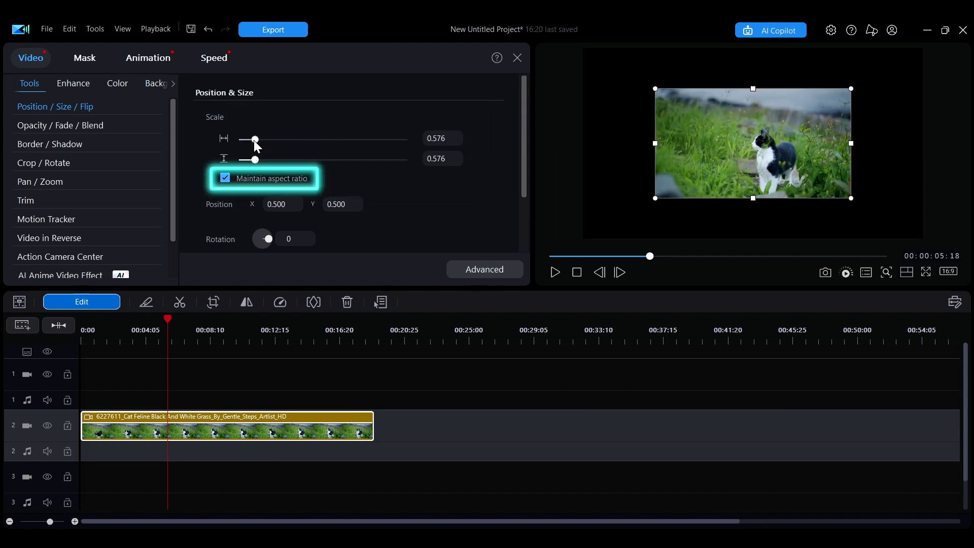
{"action": "left_click", "coordinate": [225, 177]}
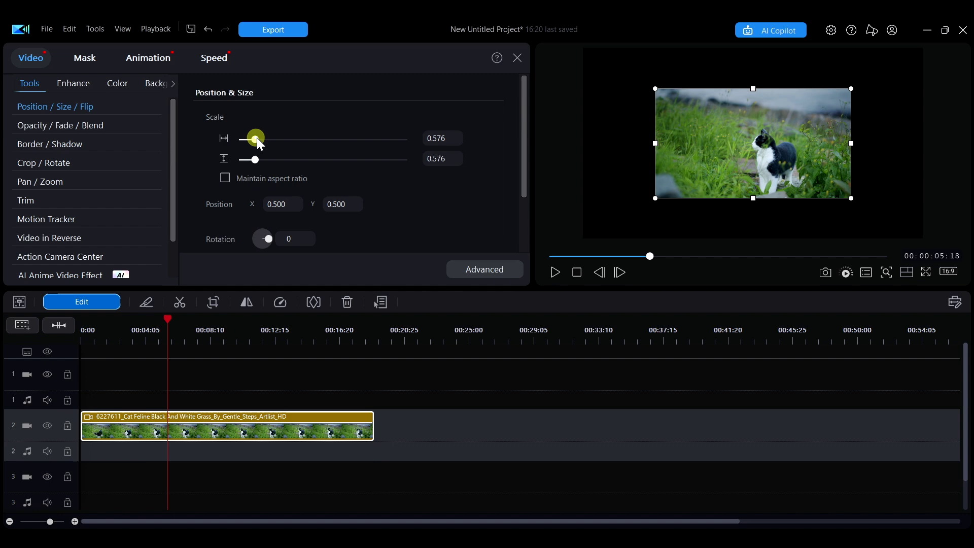
{"action": "mouse_move", "coordinate": [256, 137]}
{"action": "left_mouse_down"}
{"action": "mouse_move", "coordinate": [277, 138]}
{"action": "mouse_move", "coordinate": [251, 138]}
{"action": "mouse_move", "coordinate": [279, 158]}
{"action": "mouse_move", "coordinate": [255, 159]}
{"action": "left_mouse_up"}
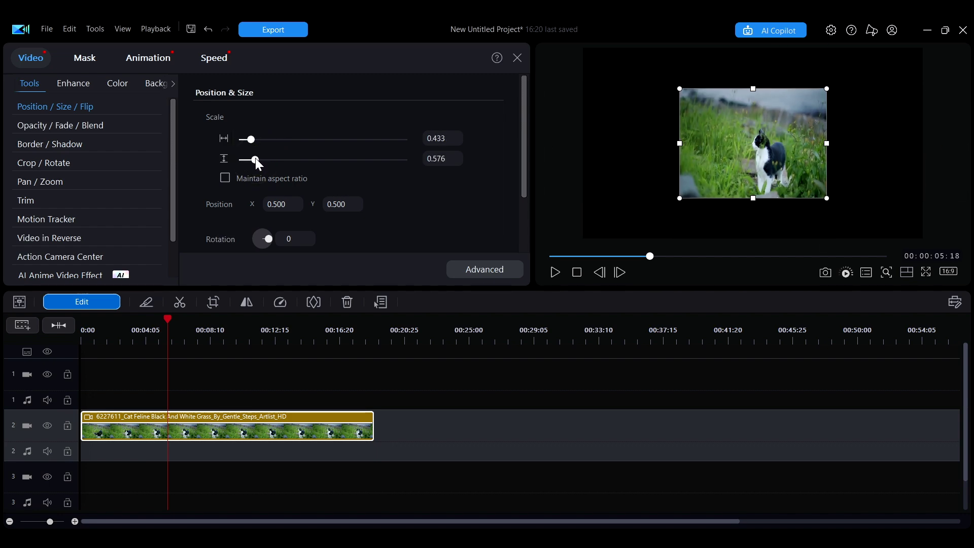
{"action": "key", "text": "ctrl+z"}
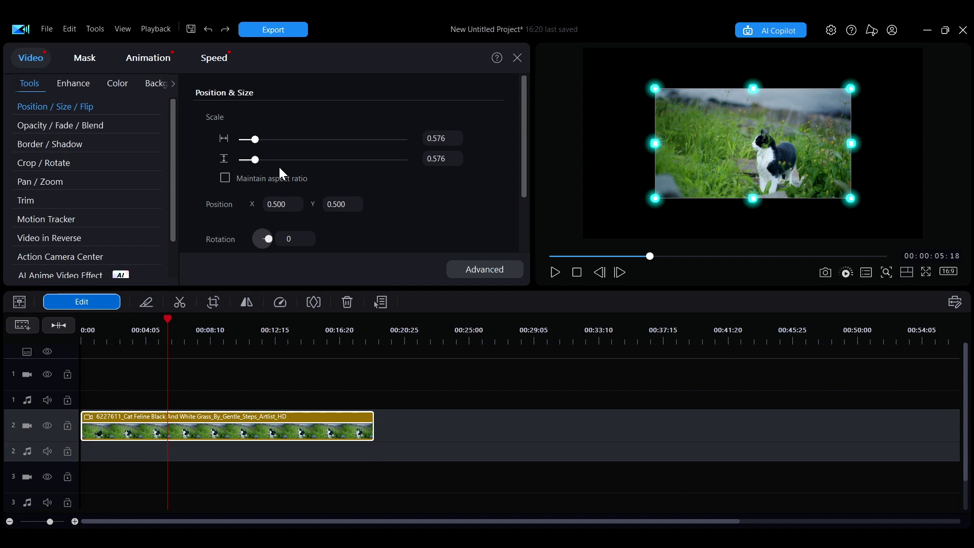
{"action": "mouse_move", "coordinate": [656, 197]}
{"action": "left_mouse_down"}
{"action": "mouse_move", "coordinate": [656, 187]}
{"action": "mouse_move", "coordinate": [642, 204]}
{"action": "left_mouse_up"}
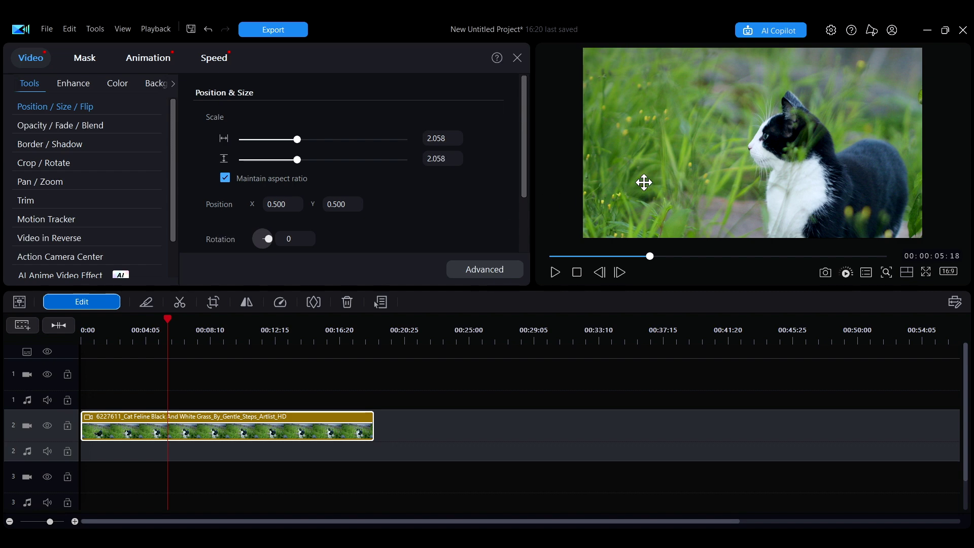
Move the enlarged cat clip left of centre to position X 0.128, Y 0.343
{"action": "left_click", "coordinate": [686, 166]}
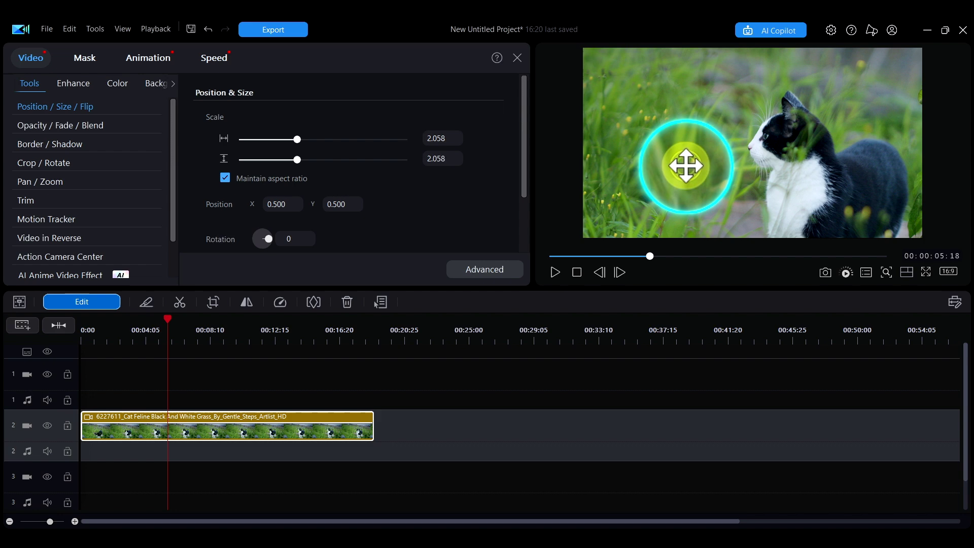
{"action": "mouse_move", "coordinate": [686, 166]}
{"action": "left_mouse_down"}
{"action": "mouse_move", "coordinate": [718, 142]}
{"action": "mouse_move", "coordinate": [559, 136]}
{"action": "left_mouse_up"}
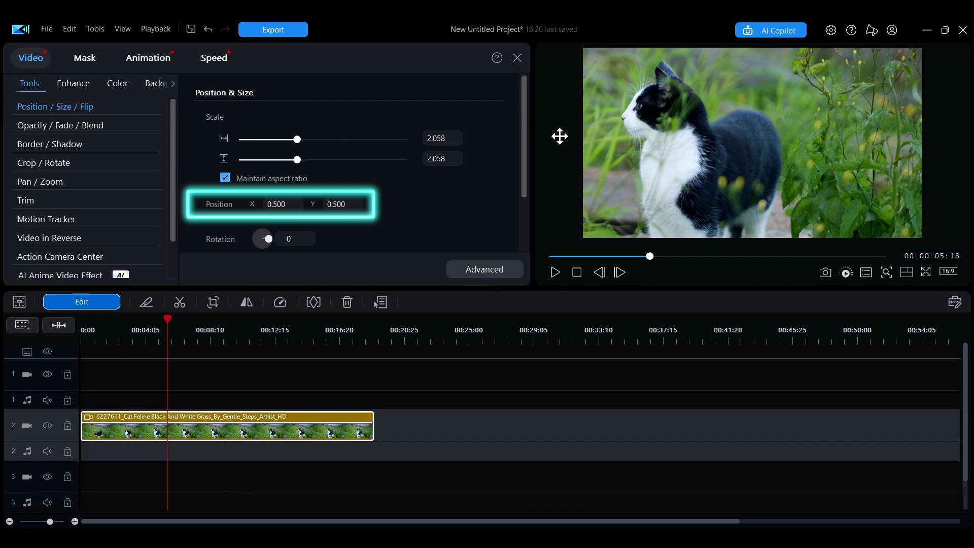
{"action": "left_click", "coordinate": [282, 204]}
{"action": "type", "text": "1"}
{"action": "key", "text": "Return"}
{"action": "left_click", "coordinate": [343, 204]}
{"action": "type", "text": "1"}
{"action": "key", "text": "Return"}
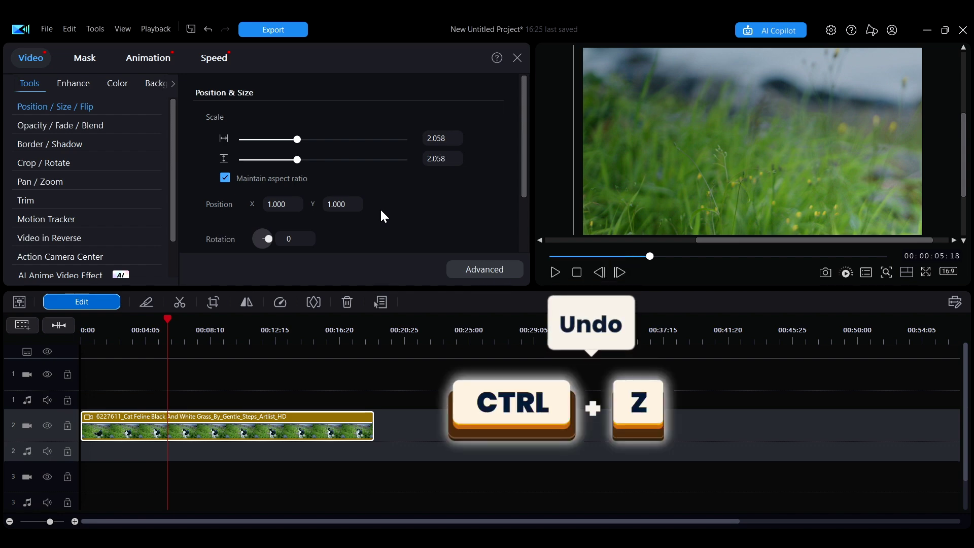
{"action": "key", "text": "ctrl+z"}
{"action": "key", "text": "ctrl+z"}
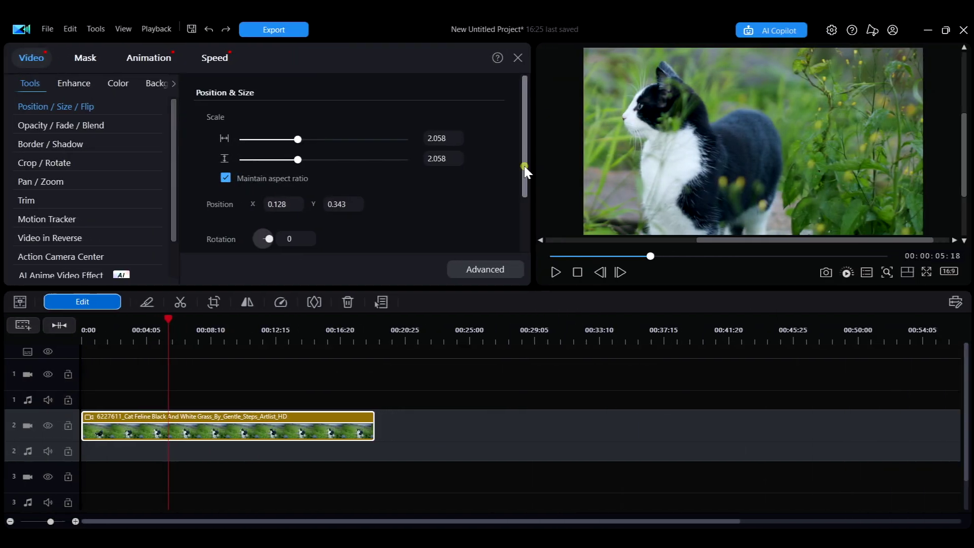
{"action": "left_click_drag", "start_coordinate": [524, 169], "coordinate": [540, 220]}
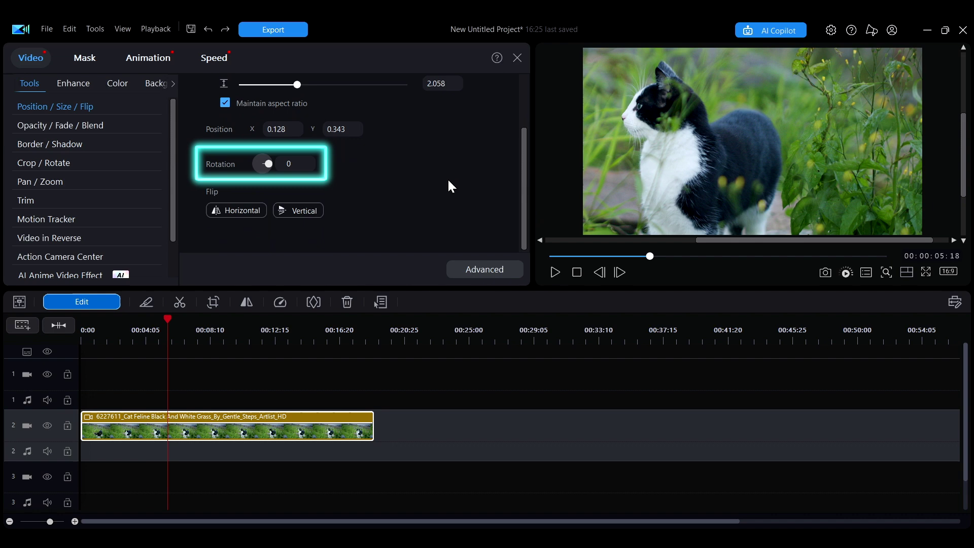
{"action": "mouse_move", "coordinate": [268, 164]}
{"action": "left_mouse_down"}
{"action": "mouse_move", "coordinate": [282, 160]}
{"action": "mouse_move", "coordinate": [292, 209]}
{"action": "left_mouse_up"}
{"action": "double_click", "coordinate": [291, 163]}
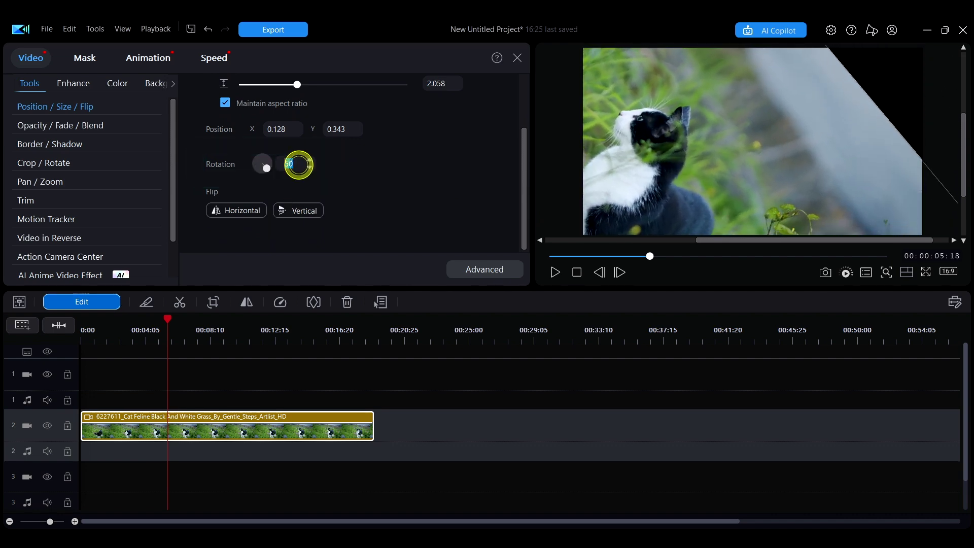
{"action": "type", "text": "90"}
{"action": "key", "text": "Return"}
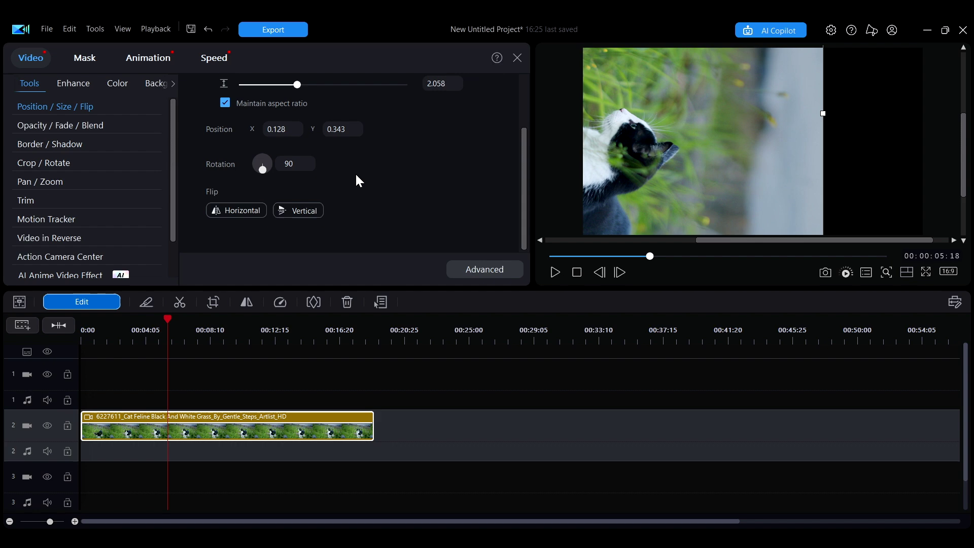
{"action": "left_click", "coordinate": [830, 114]}
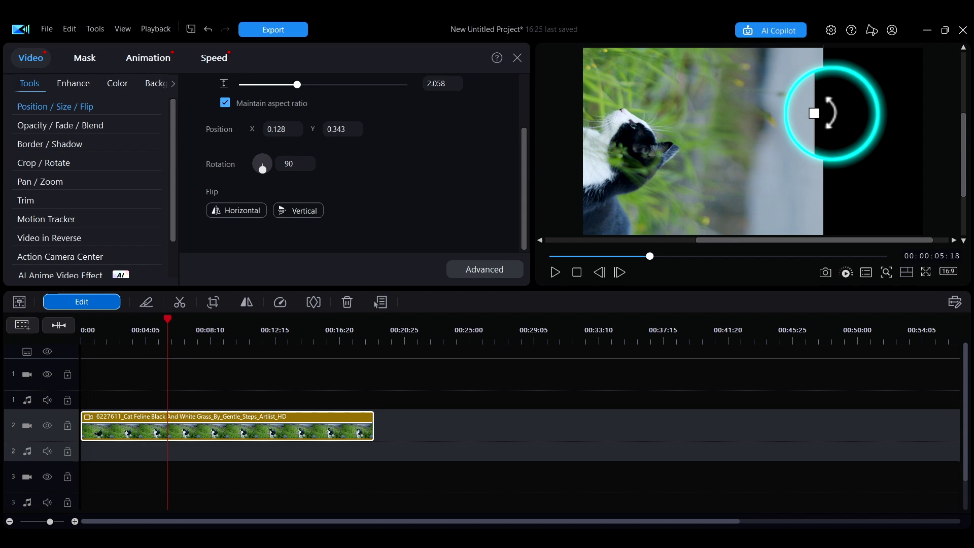
{"action": "left_click_drag", "start_coordinate": [829, 114], "coordinate": [630, 56]}
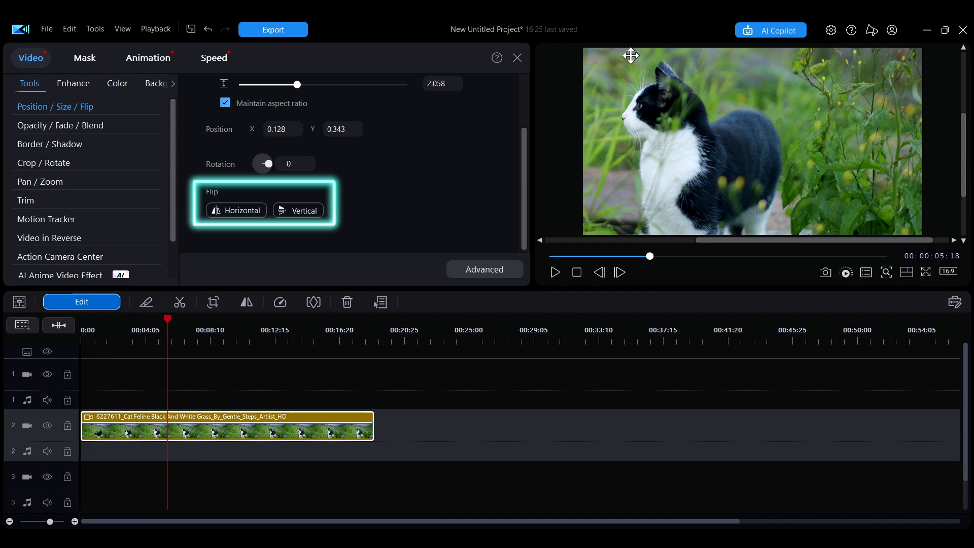
Try horizontal and vertical flips, leave the cat upright, and close the Video editing panel
{"action": "left_click", "coordinate": [258, 211]}
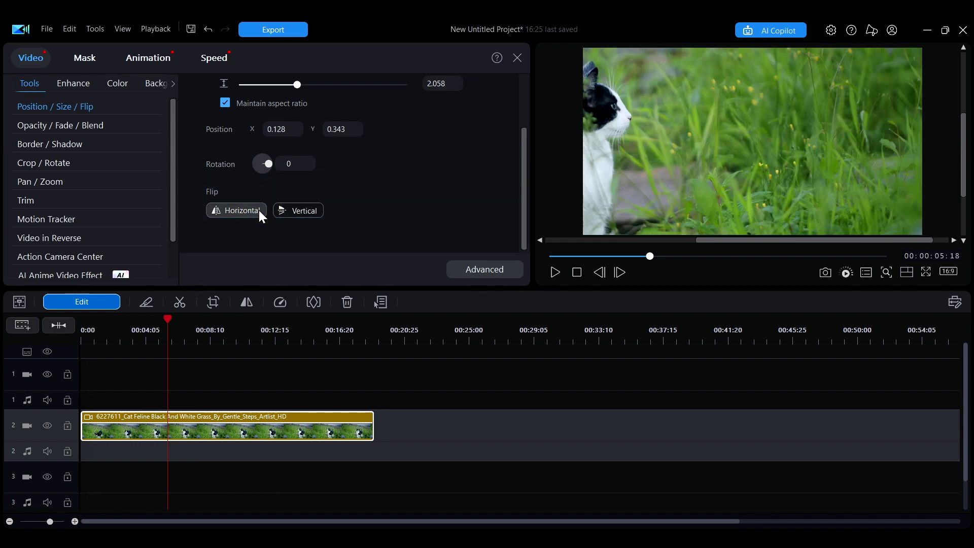
{"action": "left_click", "coordinate": [259, 211]}
{"action": "left_click", "coordinate": [304, 212]}
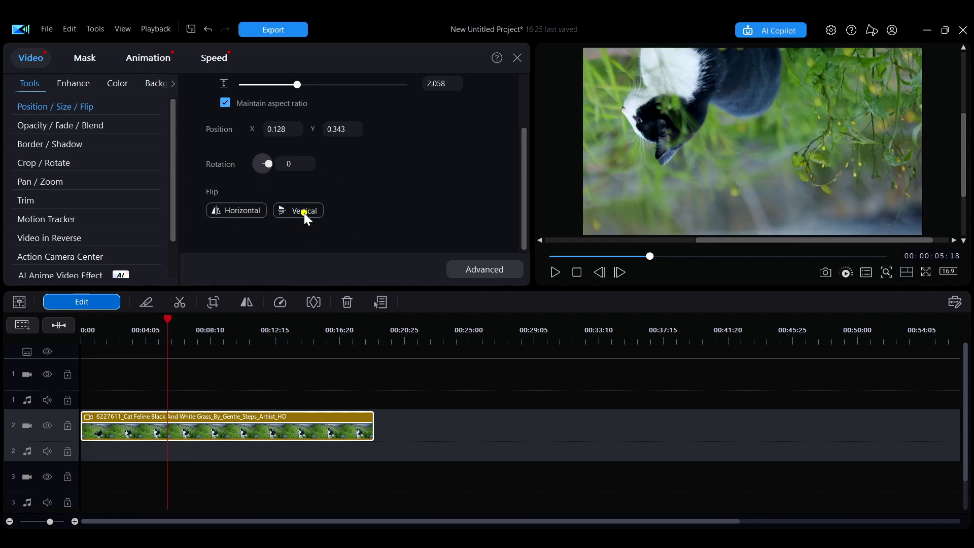
{"action": "left_click", "coordinate": [304, 212]}
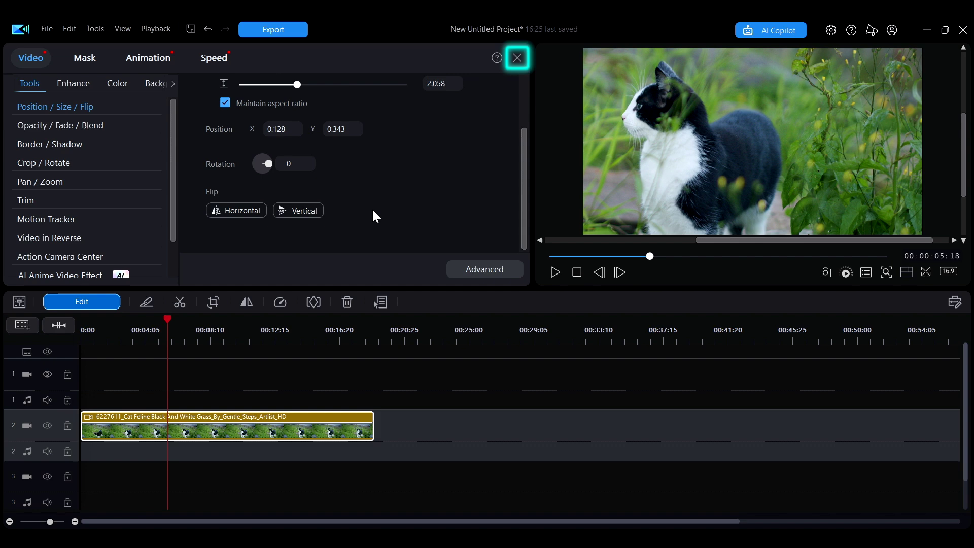
{"action": "left_click", "coordinate": [517, 58]}
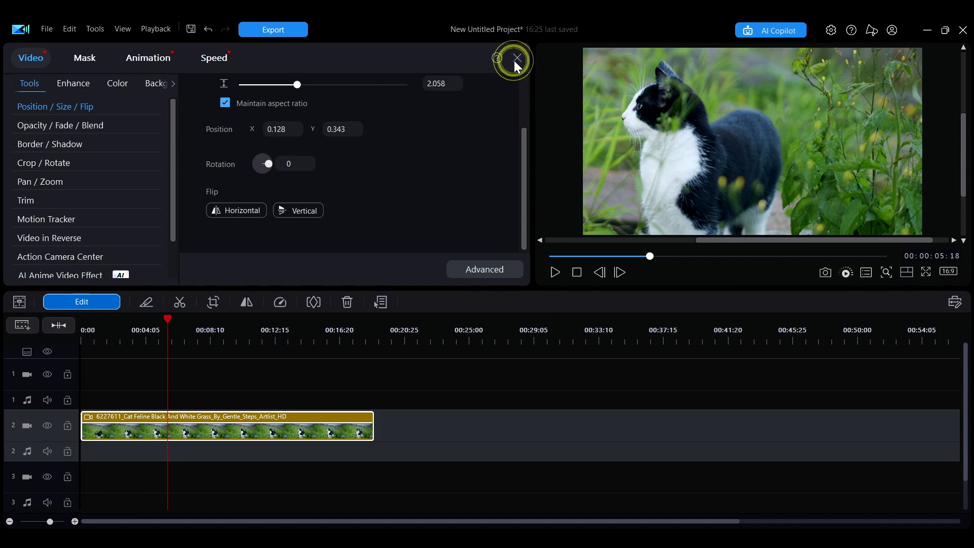